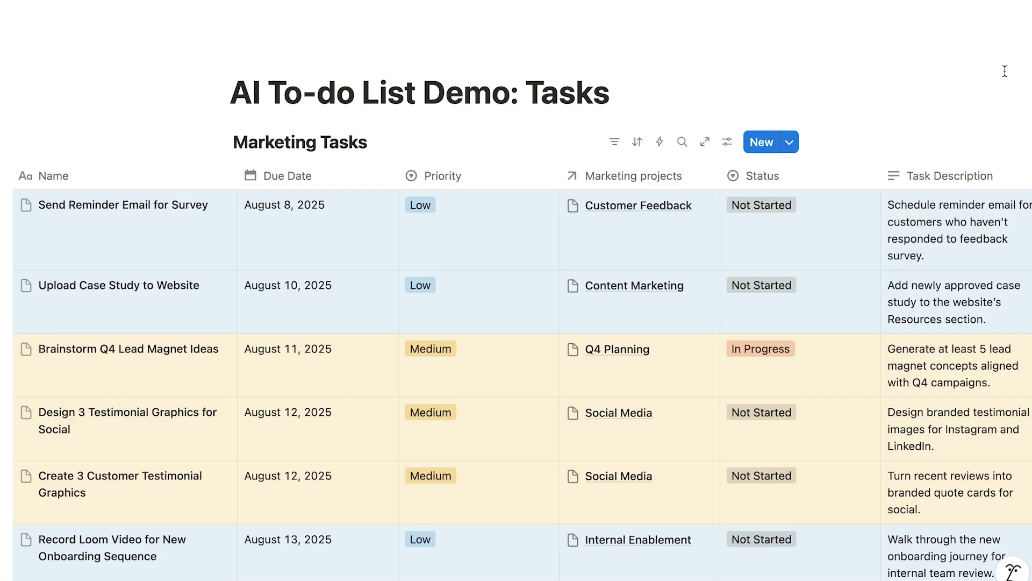
# Review the Notion task table and the following week's Google Calendar events
pyautogui.scroll(-12, 1005, 73)
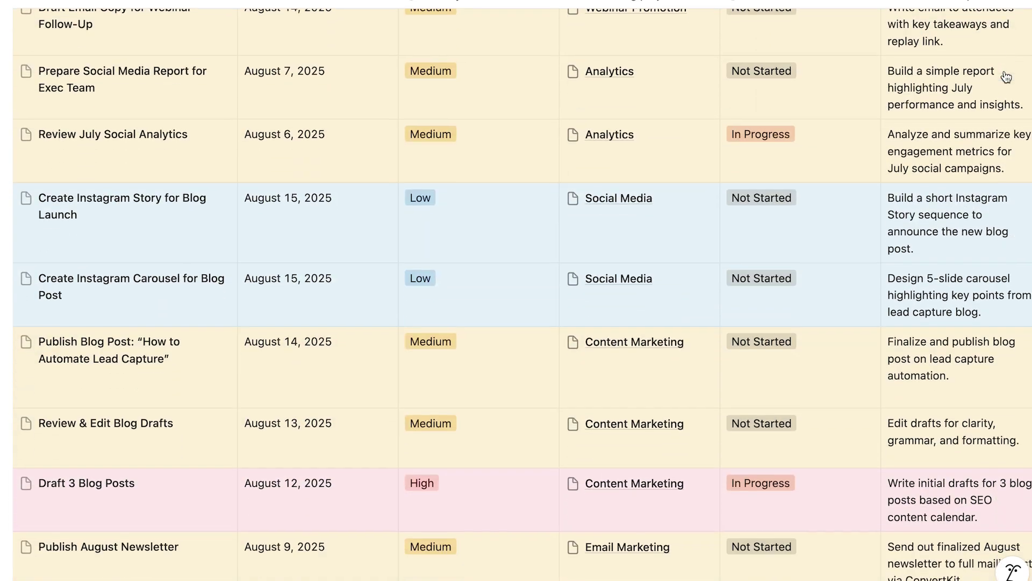
pyautogui.scroll(-10, 1006, 75)
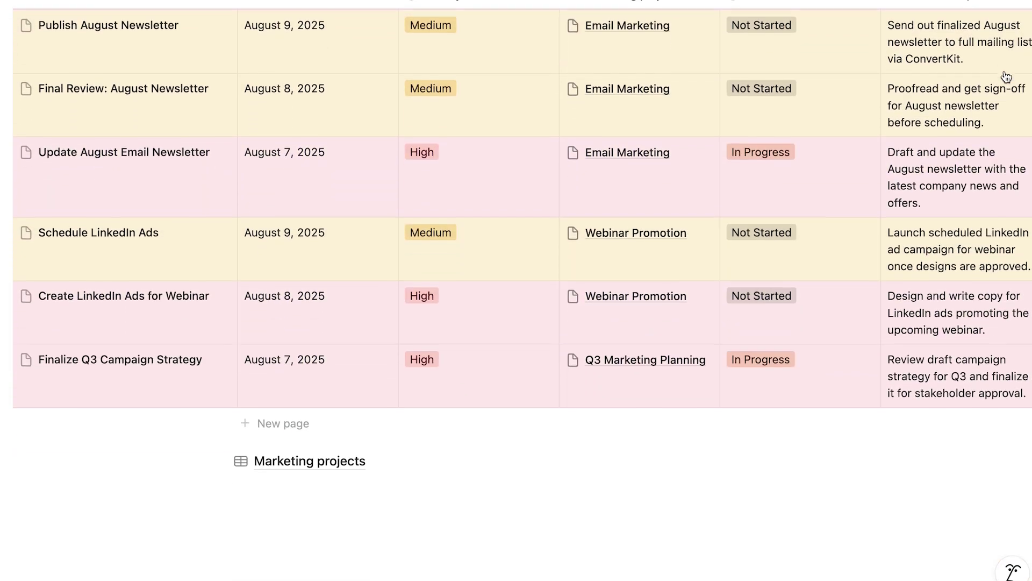
pyautogui.scroll(-1, 1006, 76)
pyautogui.scroll(20, 1006, 76)
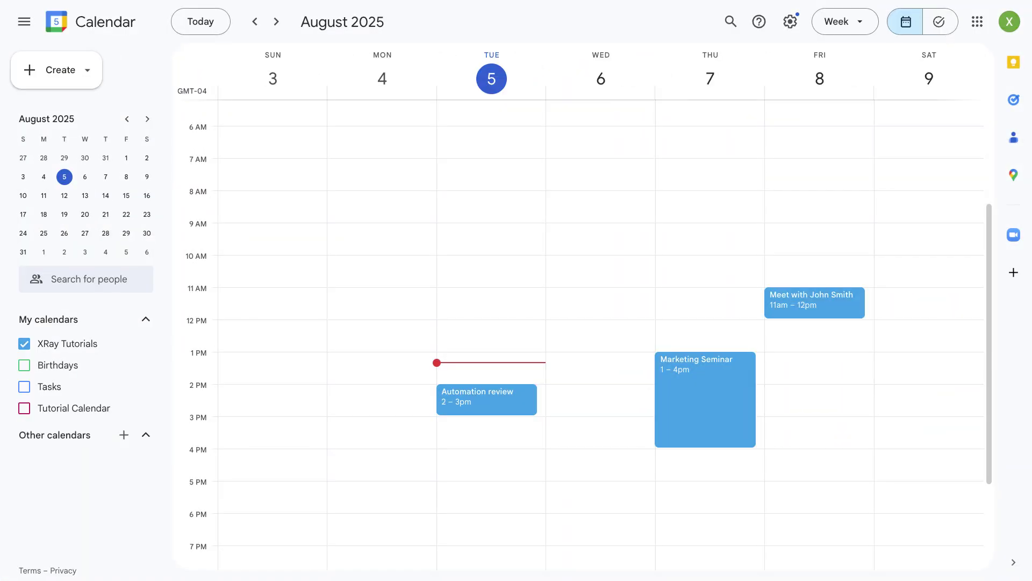
pyautogui.press('n')
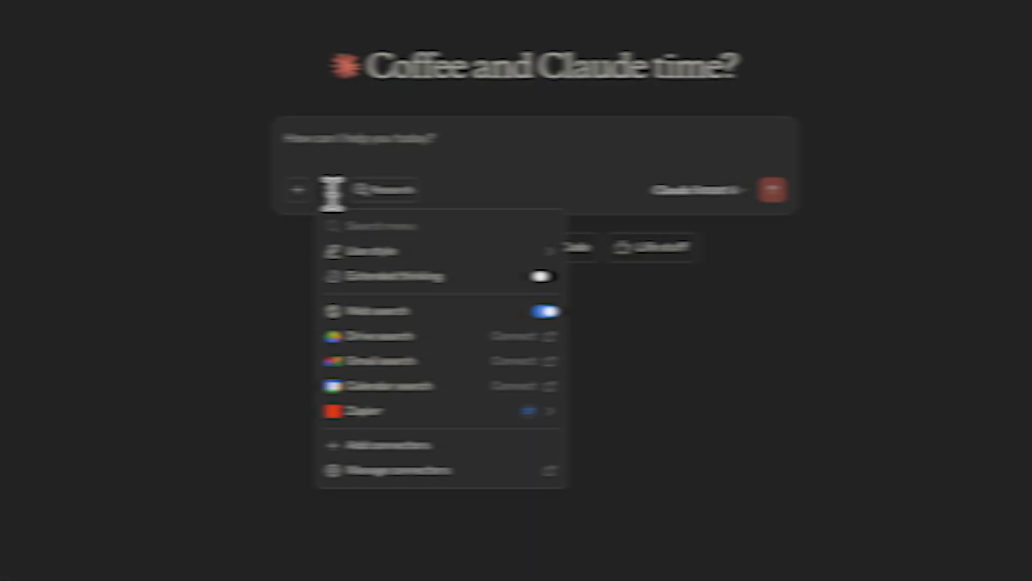
# Display the Zapier connection's Notion and Google Calendar tool toggles, all enabled
pyautogui.click(482, 411)
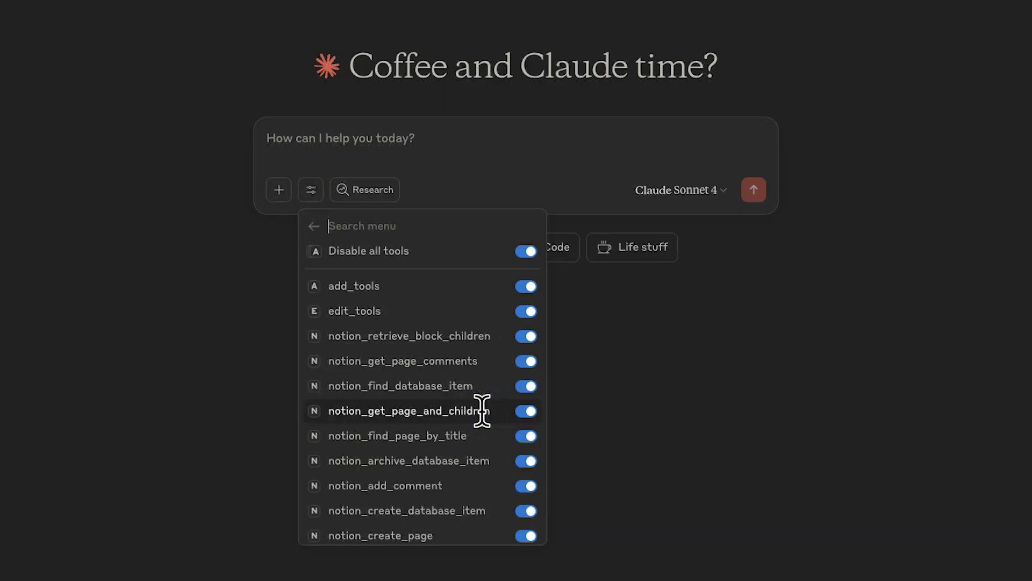
pyautogui.scroll(-3, 483, 410)
pyautogui.scroll(-5, 482, 410)
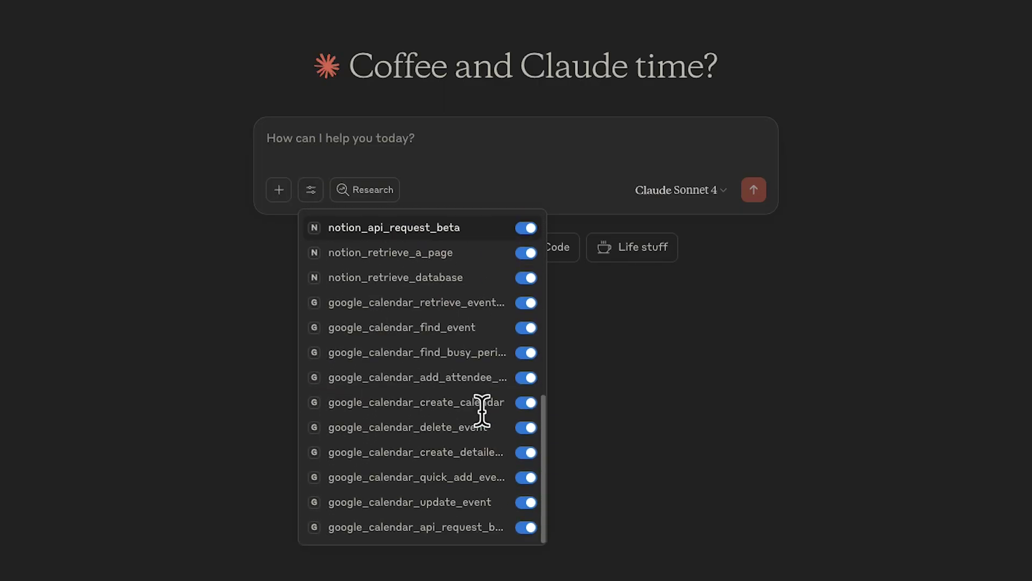
pyautogui.scroll(8, 481, 410)
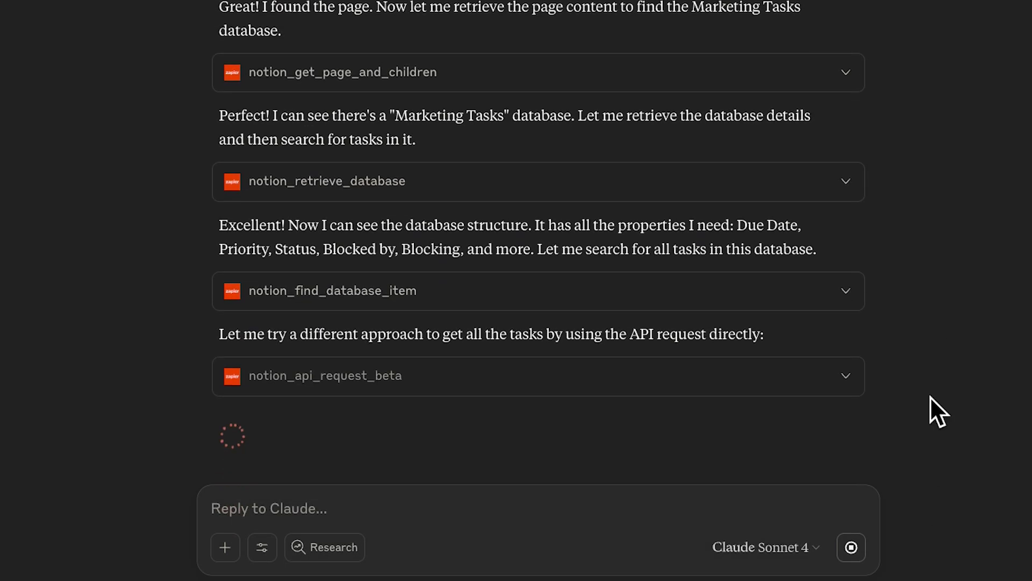
# Inspect the Notion API request and highlight a task's estimated_duration while Claude builds the scheduler
pyautogui.click(845, 358)
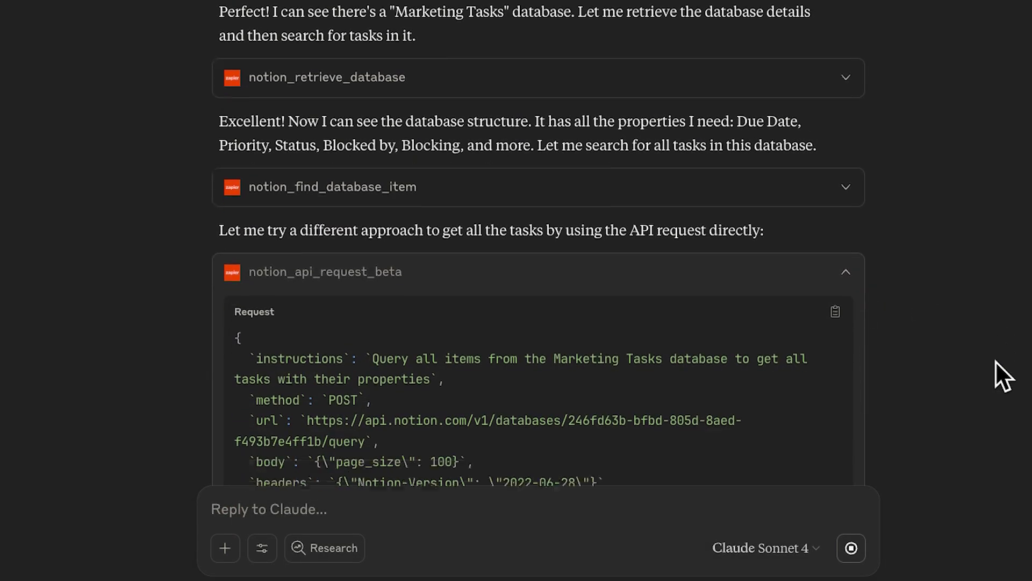
pyautogui.scroll(-1, 839, 273)
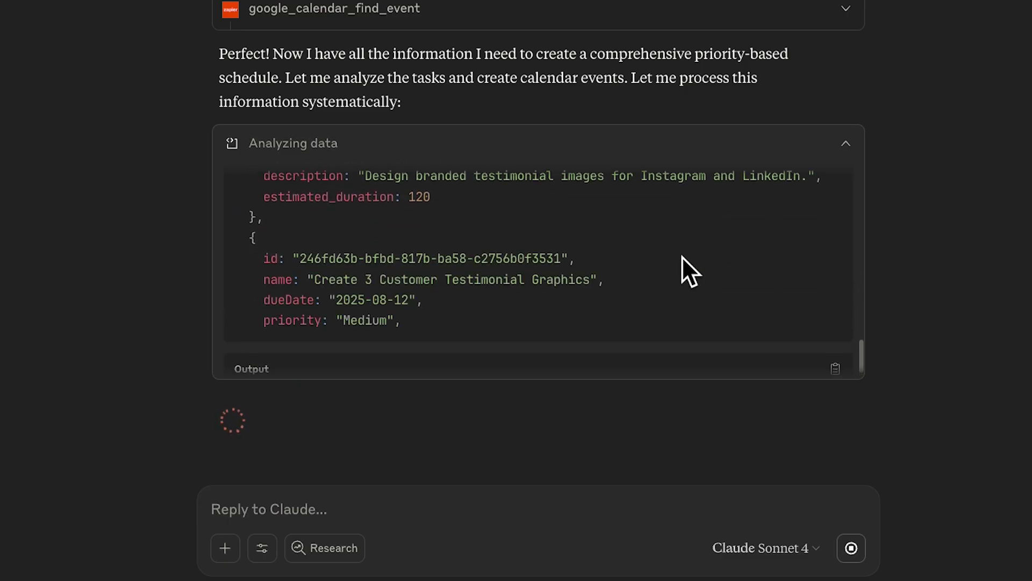
pyautogui.scroll(1, 681, 256)
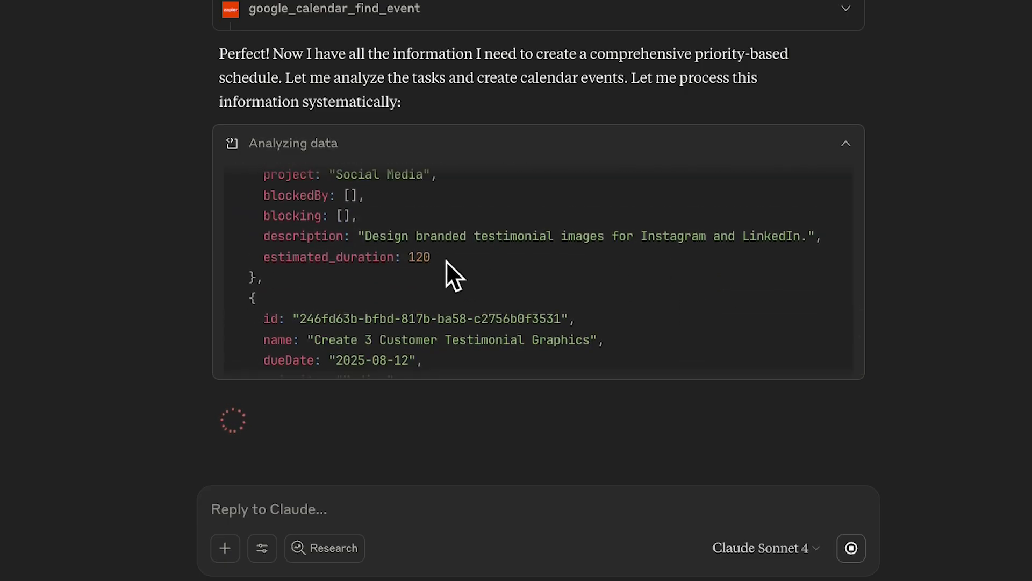
pyautogui.moveTo(430, 260); pyautogui.dragTo(286, 262)
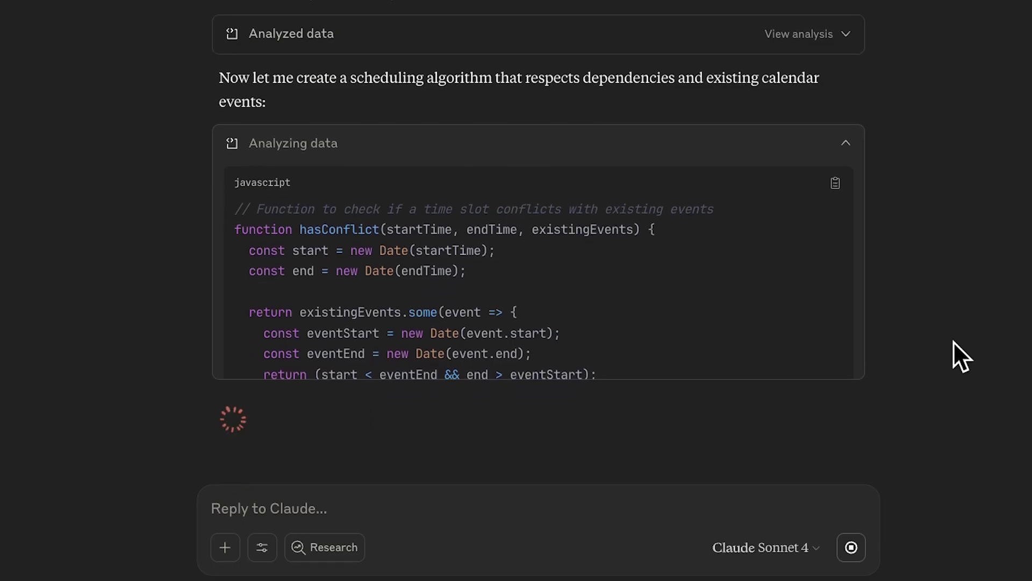
# Reveal another tool call's request details, then view the filled August 3–9 calendar week
pyautogui.click(848, 220)
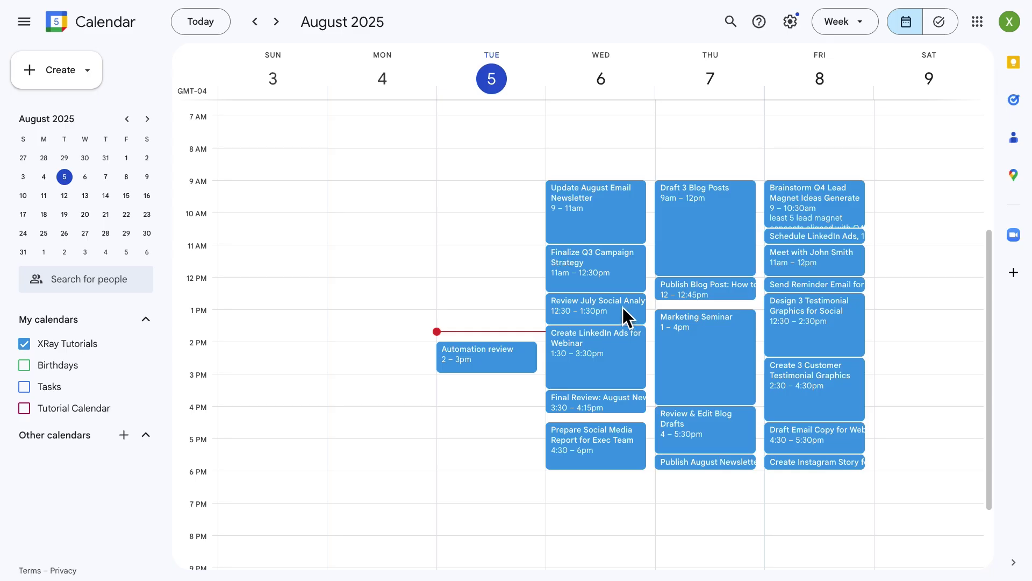
pyautogui.click(276, 22)
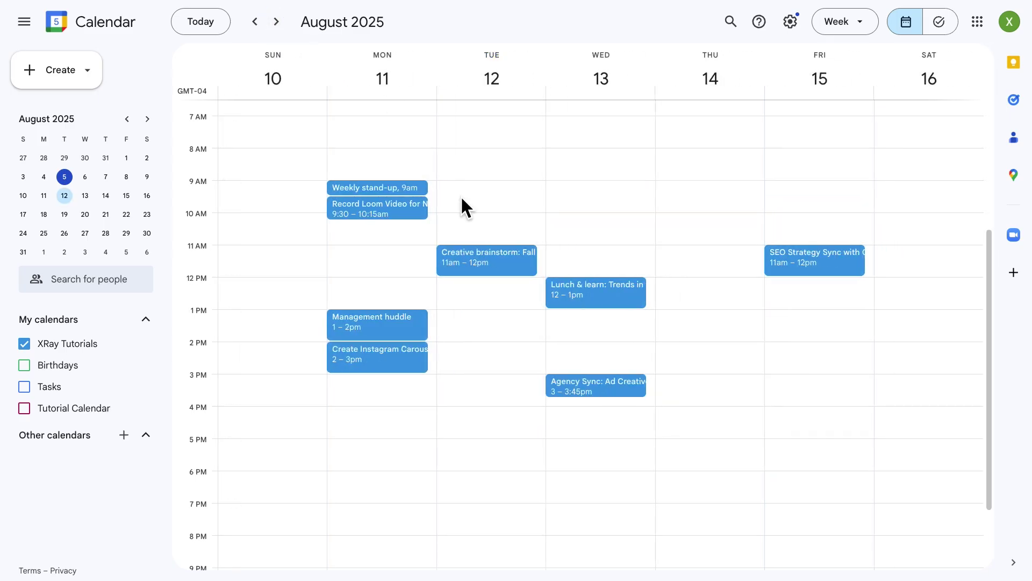
pyautogui.click(416, 214)
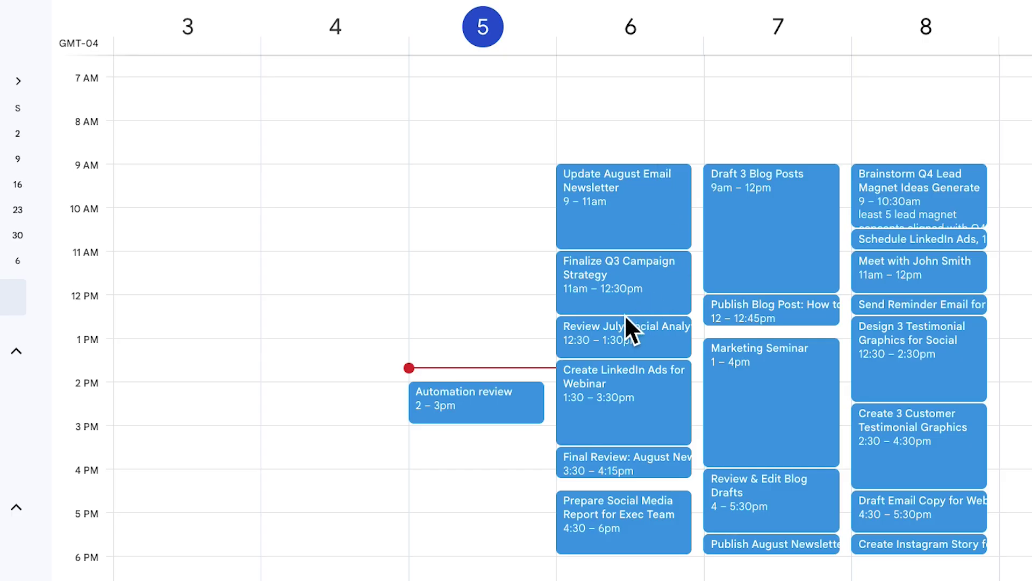
# View the Review July Social Analytics event, then the Prepare Social Media Report for Exec Team event
pyautogui.click(615, 332)
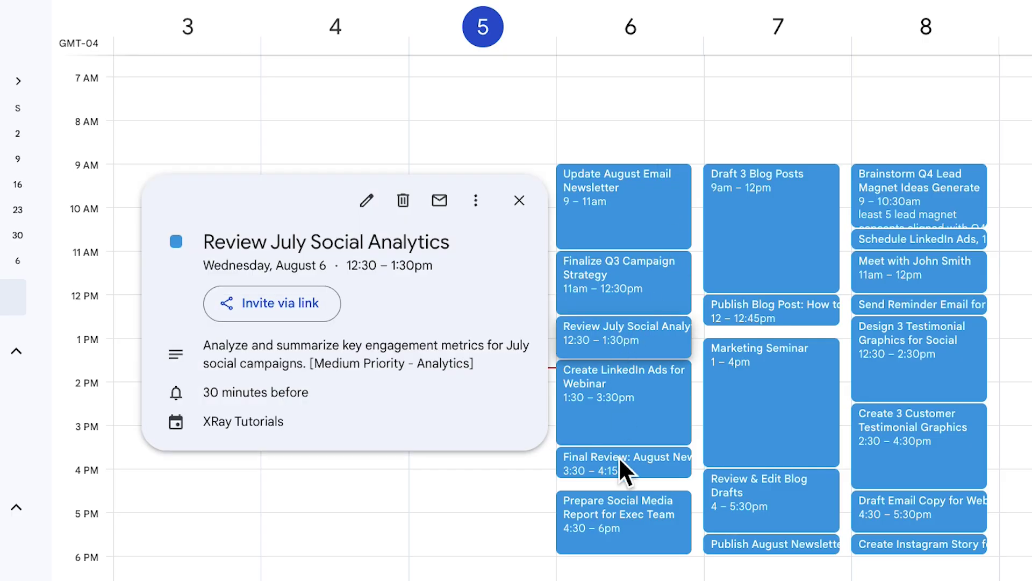
pyautogui.click(602, 514)
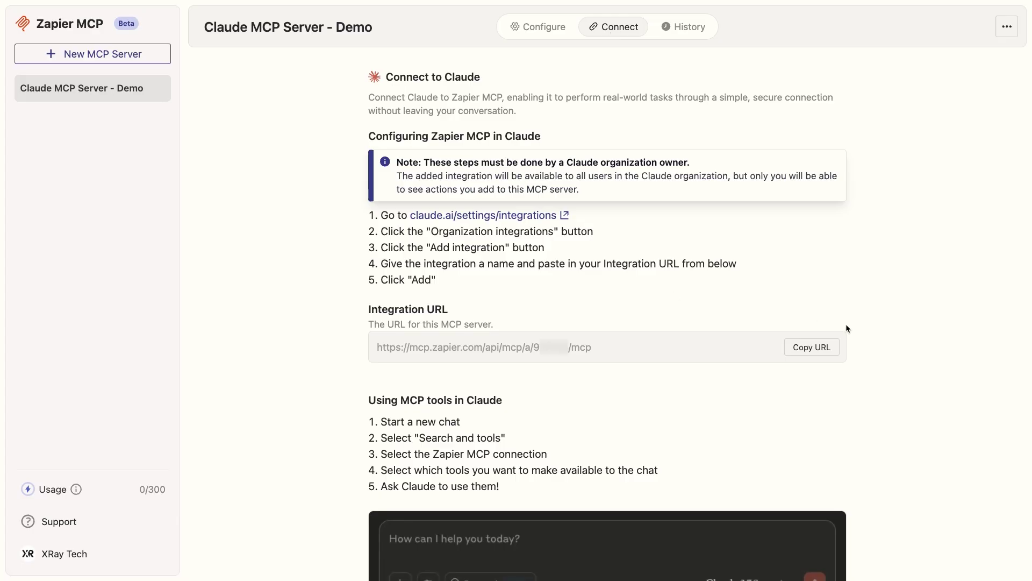
# Create a Claude-client MCP server named 'Claude MCP Server - AI Task Management Demo'
pyautogui.click(818, 349)
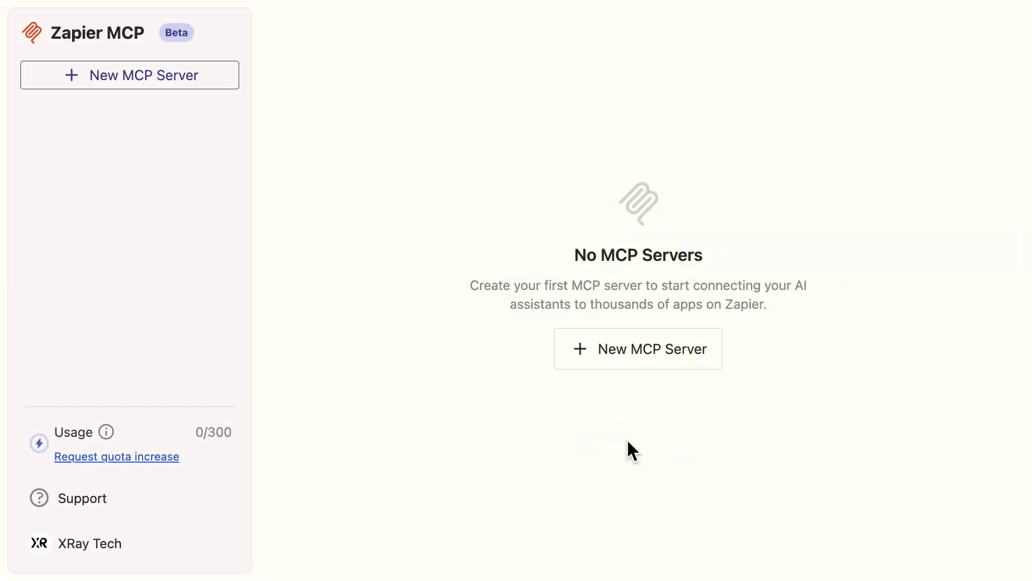
pyautogui.click(656, 361)
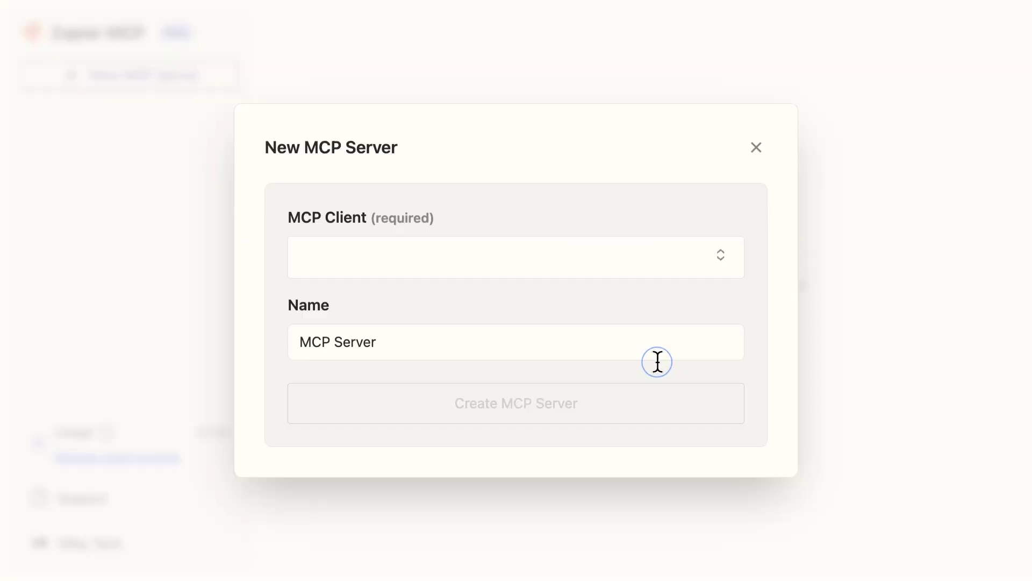
pyautogui.click(666, 257)
pyautogui.click(517, 325)
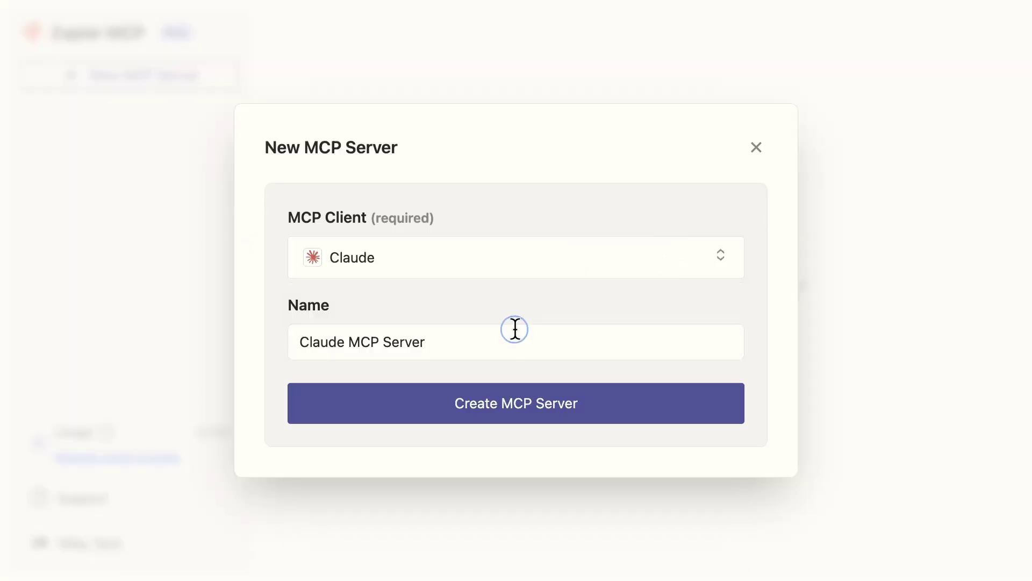
pyautogui.click(485, 343)
pyautogui.write('- AI Task Management Demo')
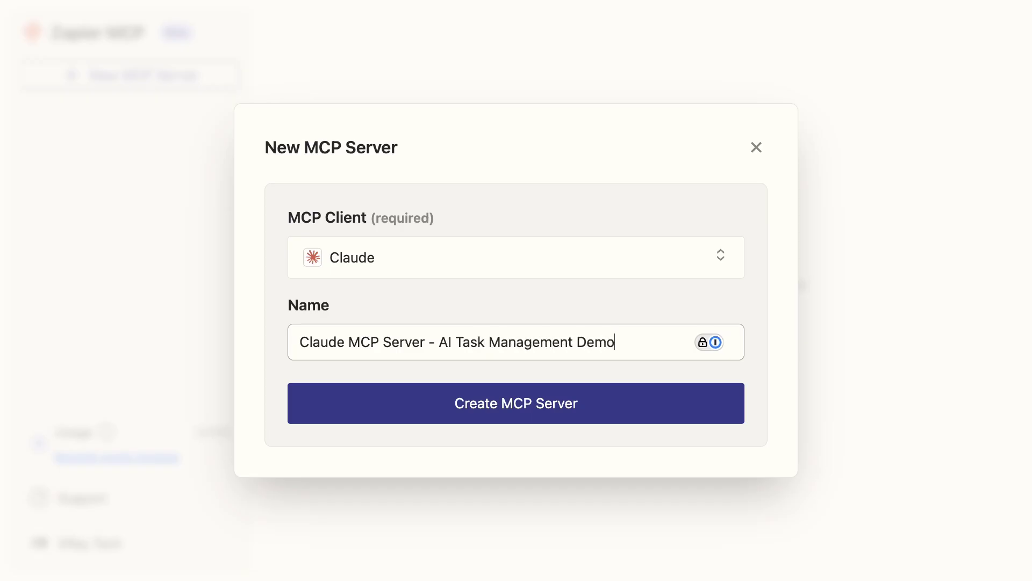
pyautogui.click(500, 413)
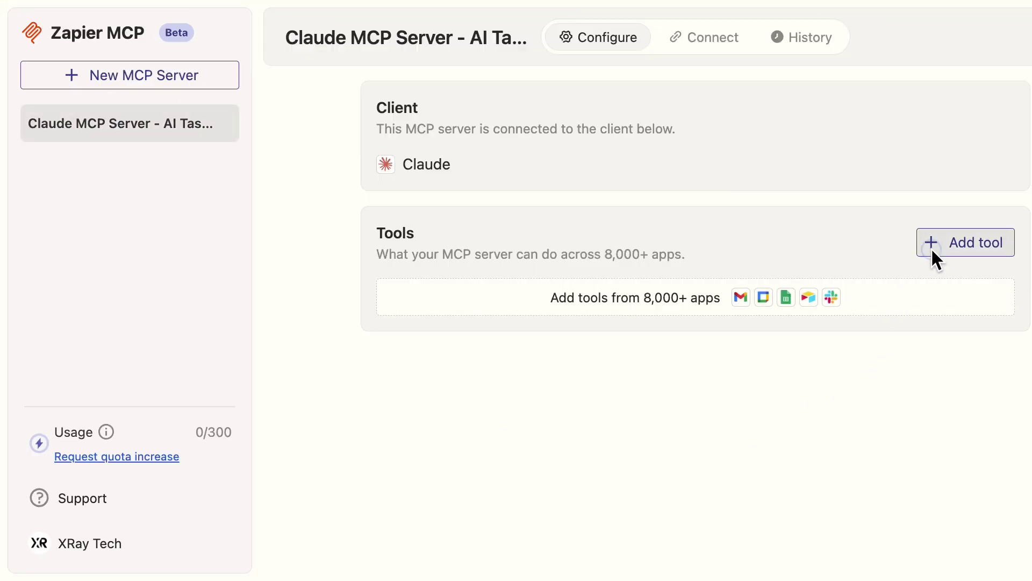
# Add all Notion tools to the server using the connected Notion account
pyautogui.click(931, 247)
pyautogui.click(793, 388)
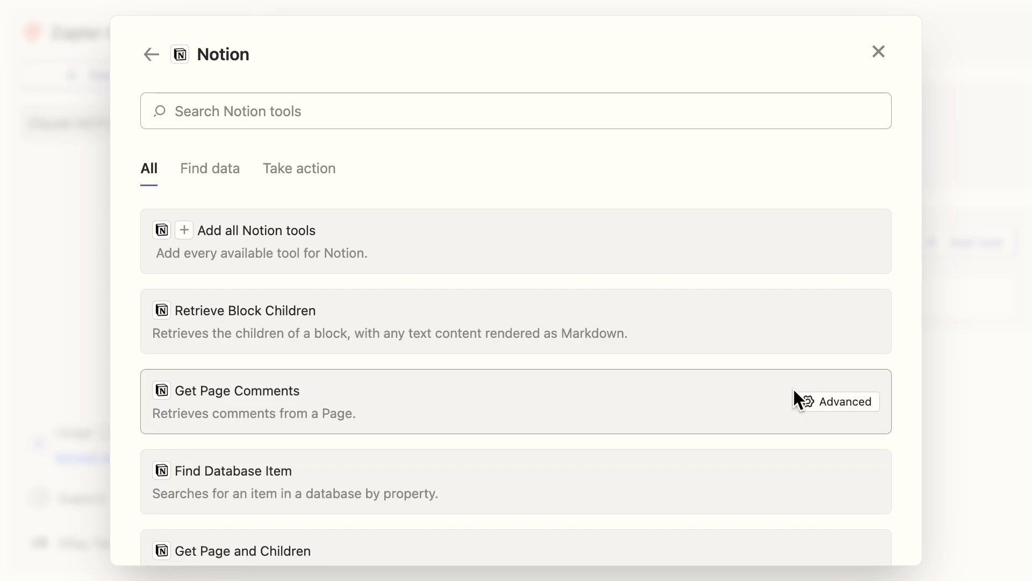
pyautogui.click(356, 248)
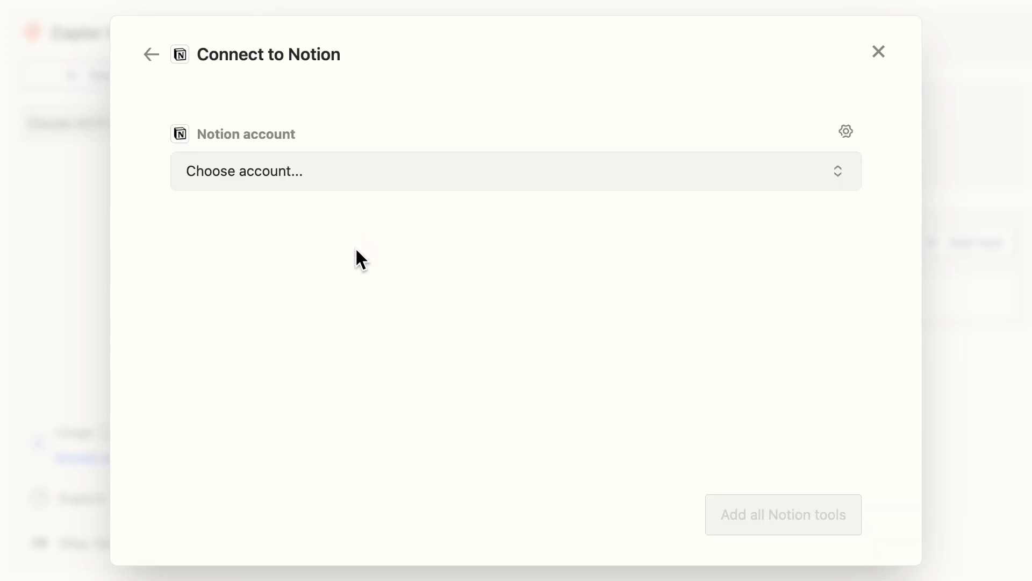
pyautogui.click(470, 178)
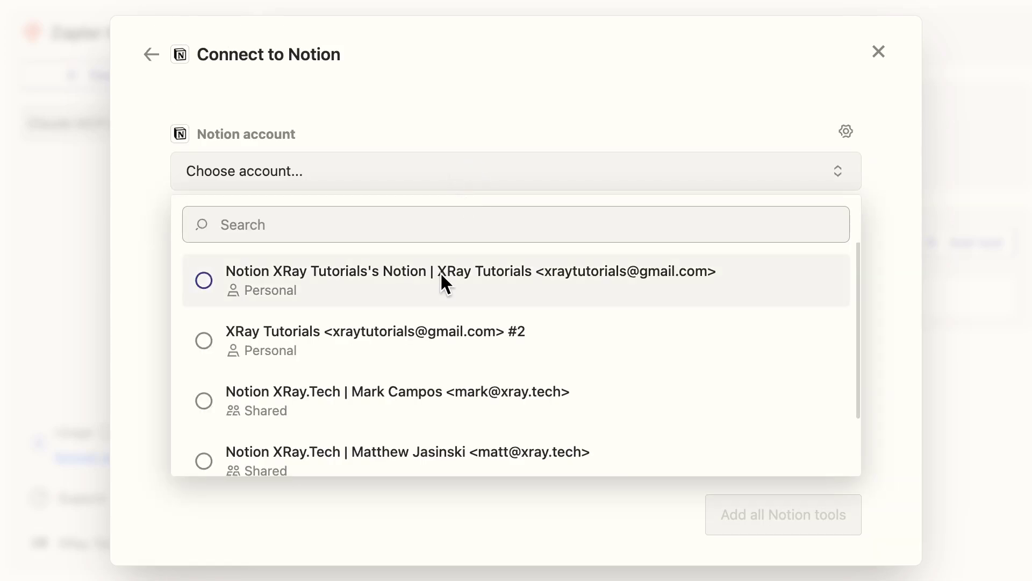
pyautogui.click(441, 273)
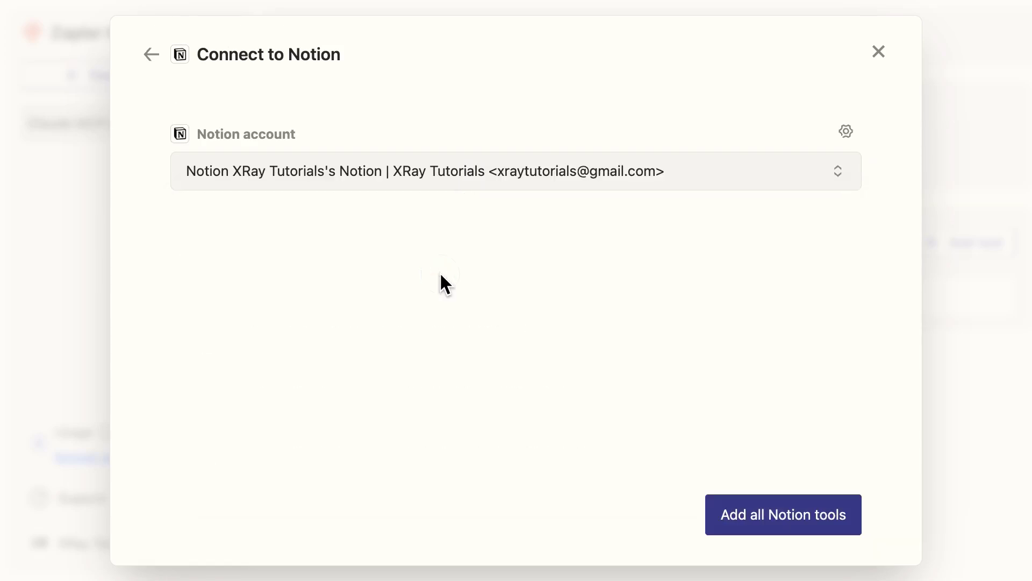
pyautogui.click(770, 511)
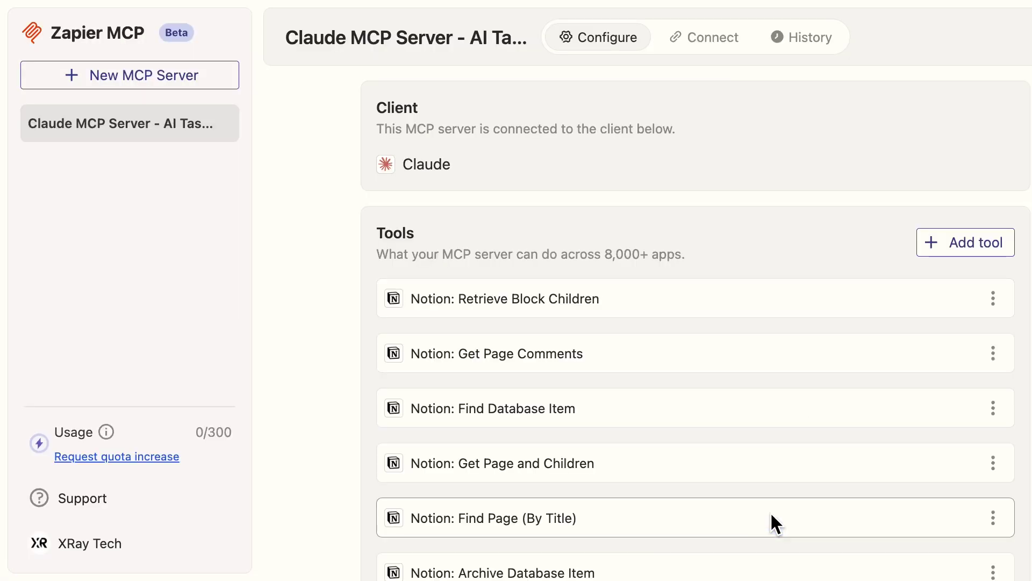
# Add all Google Calendar tools with the calendar account, then copy the server's integration URL
pyautogui.click(943, 246)
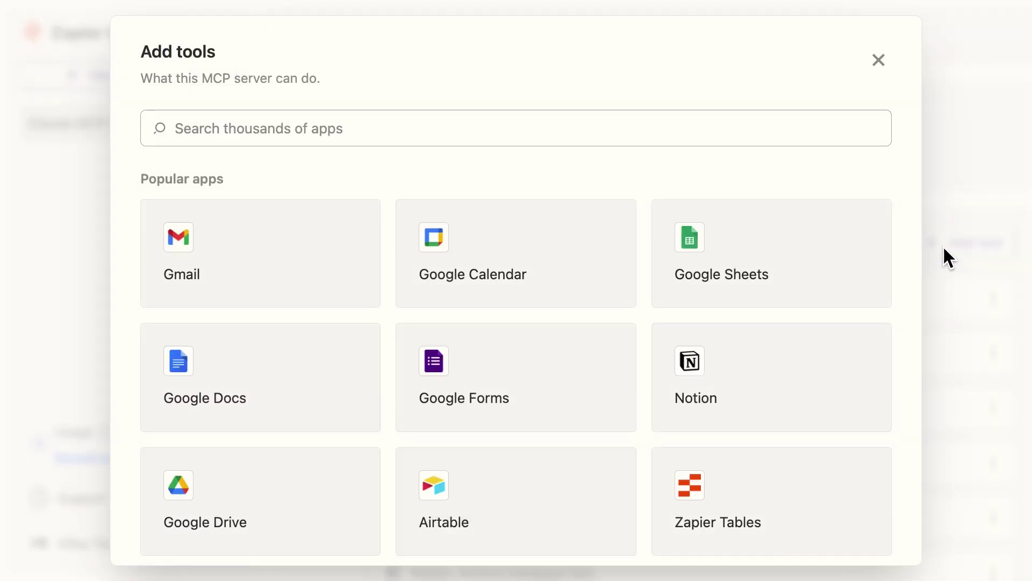
pyautogui.click(596, 260)
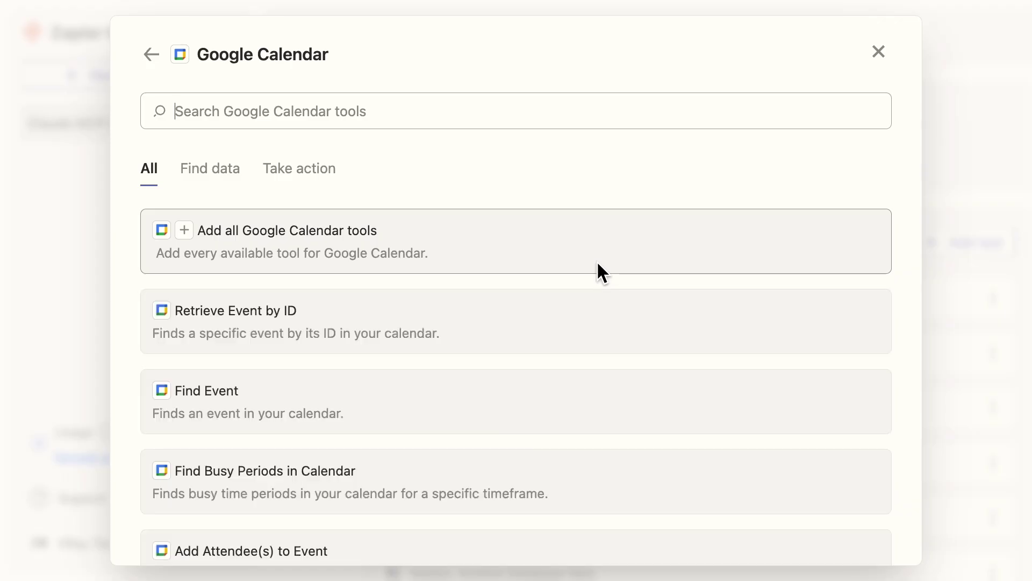
pyautogui.click(519, 258)
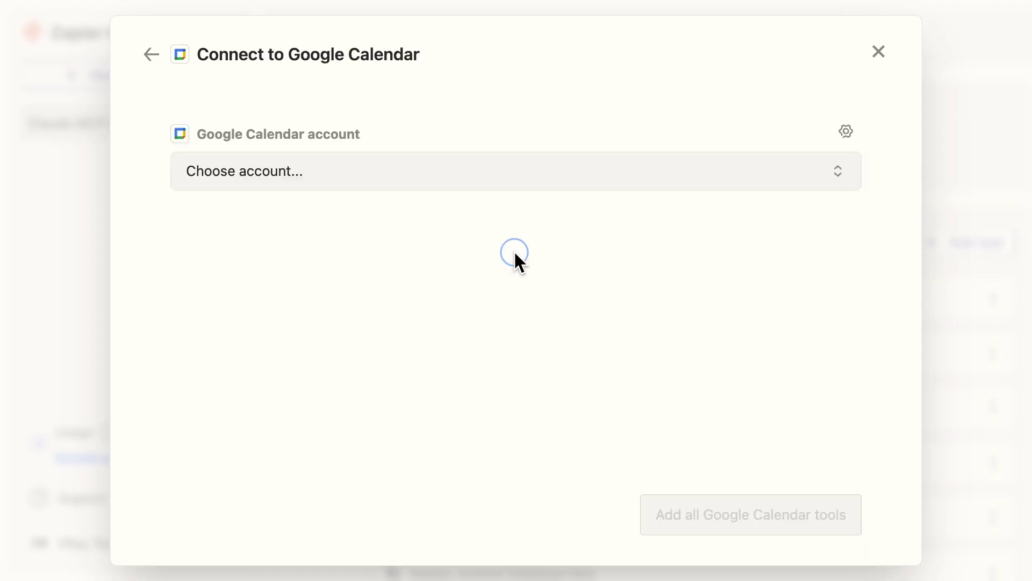
pyautogui.click(504, 176)
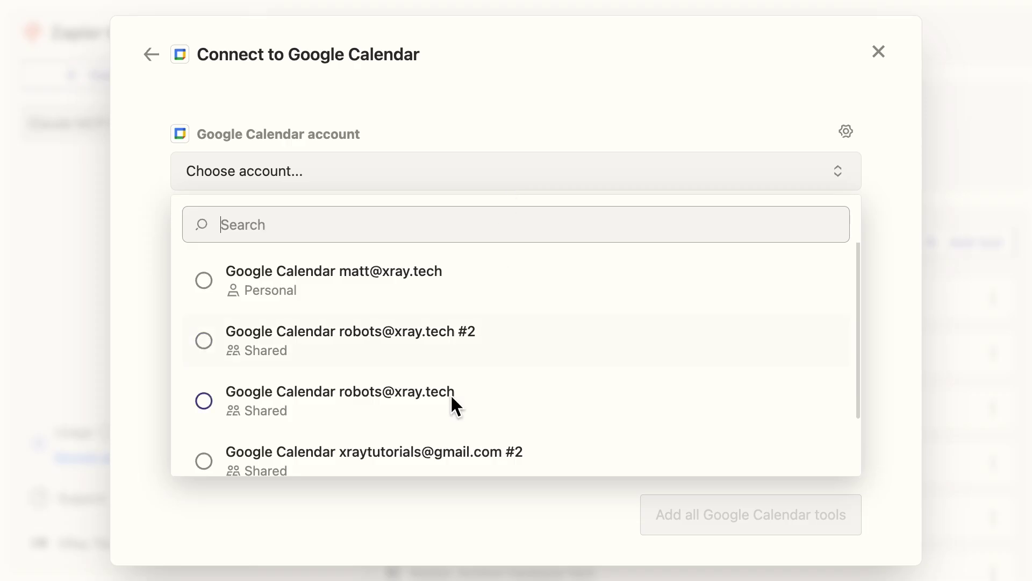
pyautogui.click(409, 449)
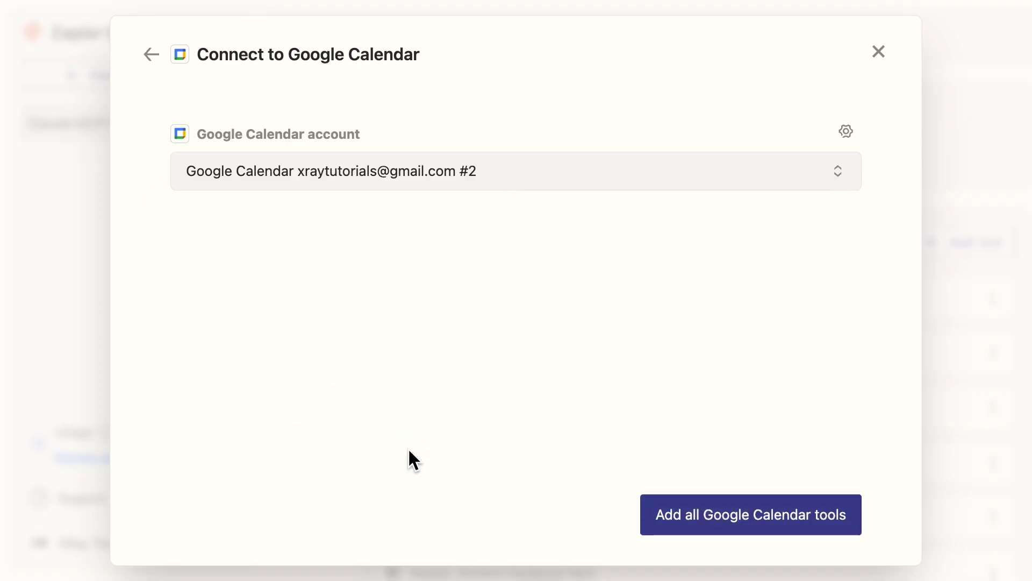
pyautogui.click(754, 515)
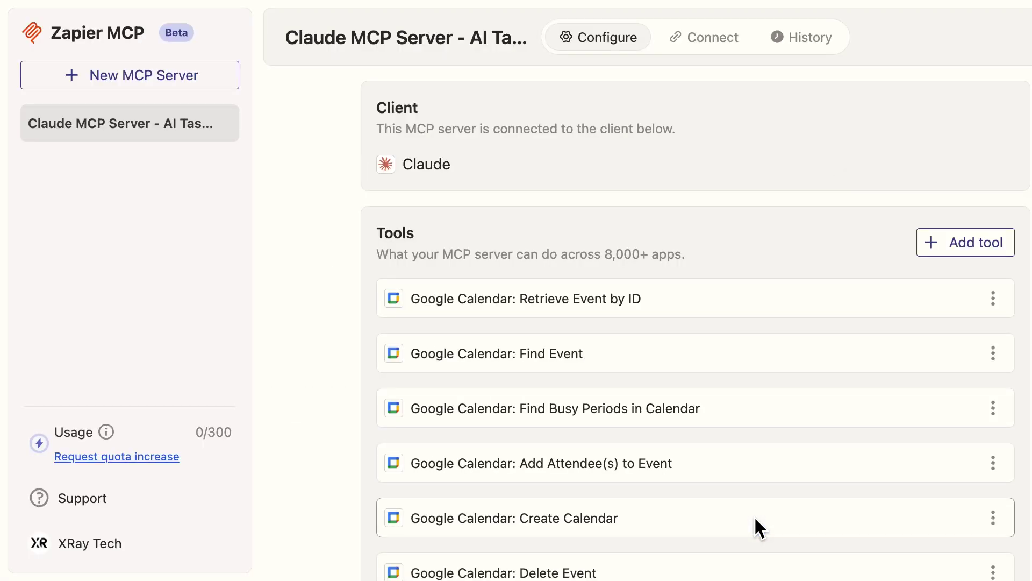
pyautogui.click(717, 36)
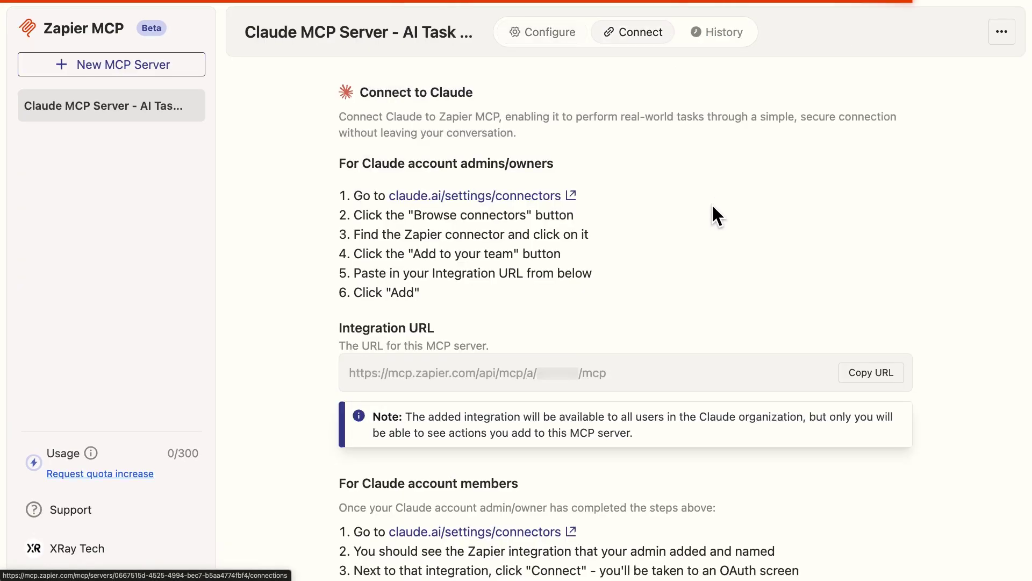
pyautogui.click(871, 372)
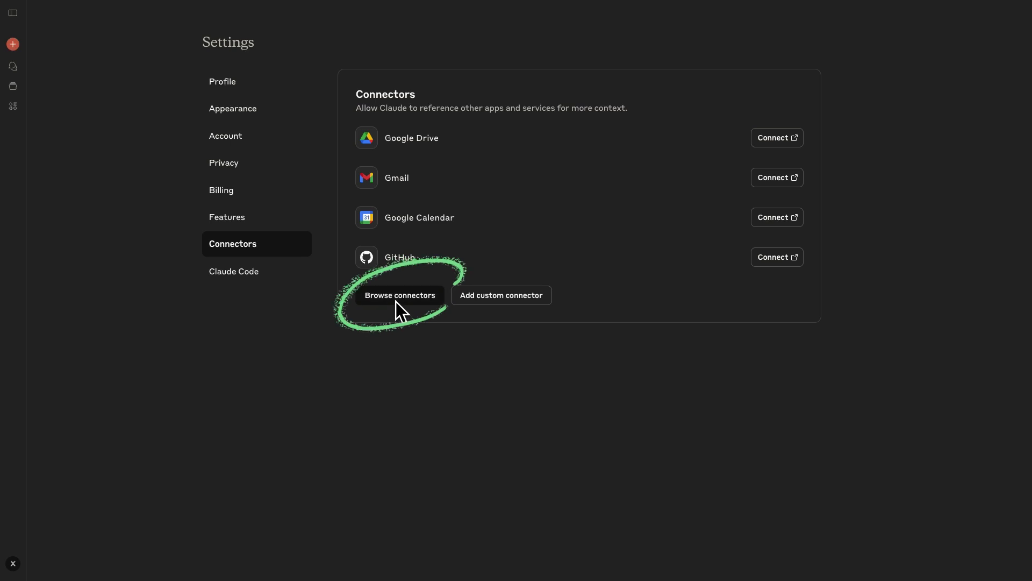
# Install Claude's Zapier connector with the pasted server URL and authorize access
pyautogui.click(395, 302)
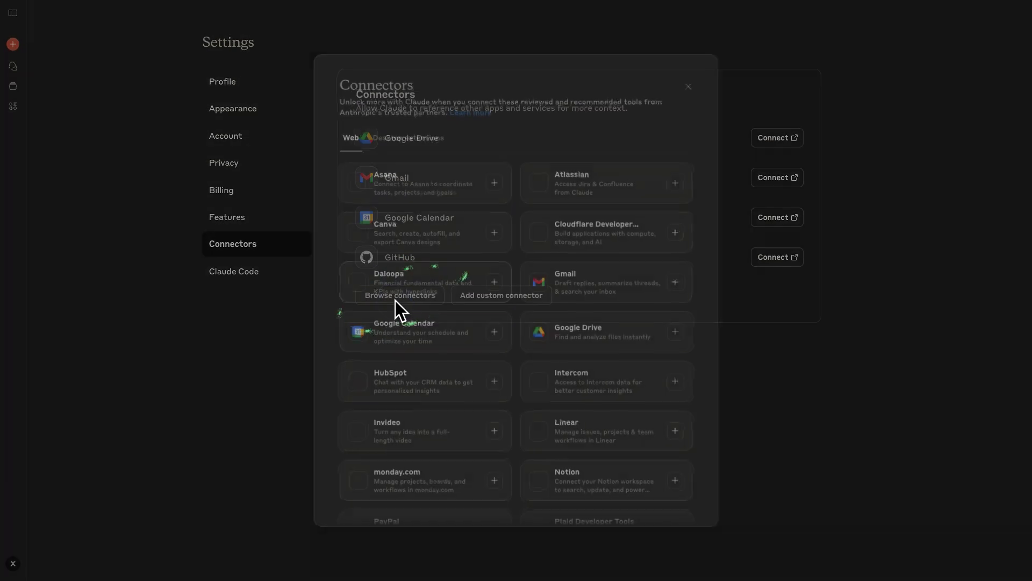
pyautogui.scroll(-4, 407, 302)
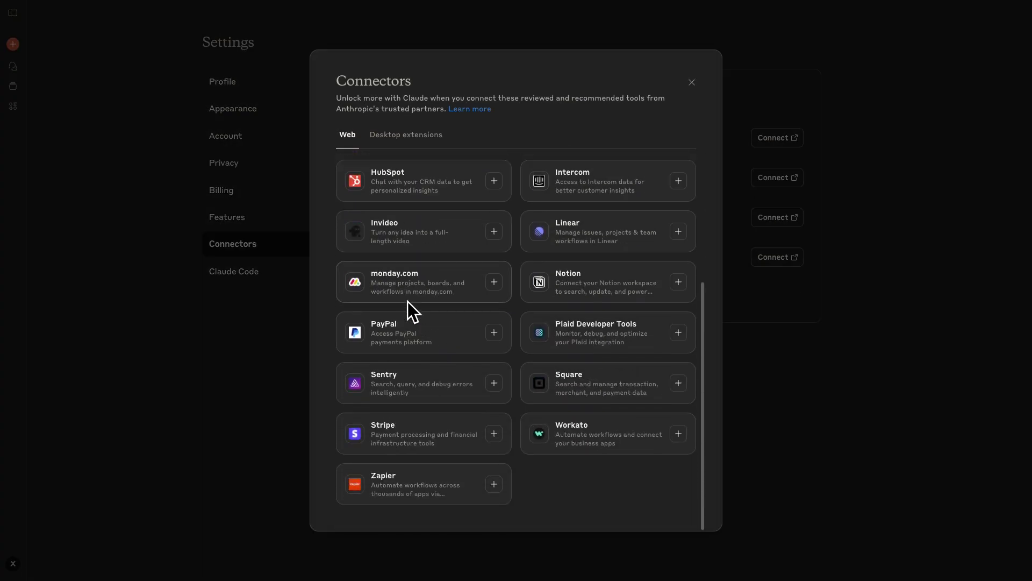
pyautogui.click(429, 491)
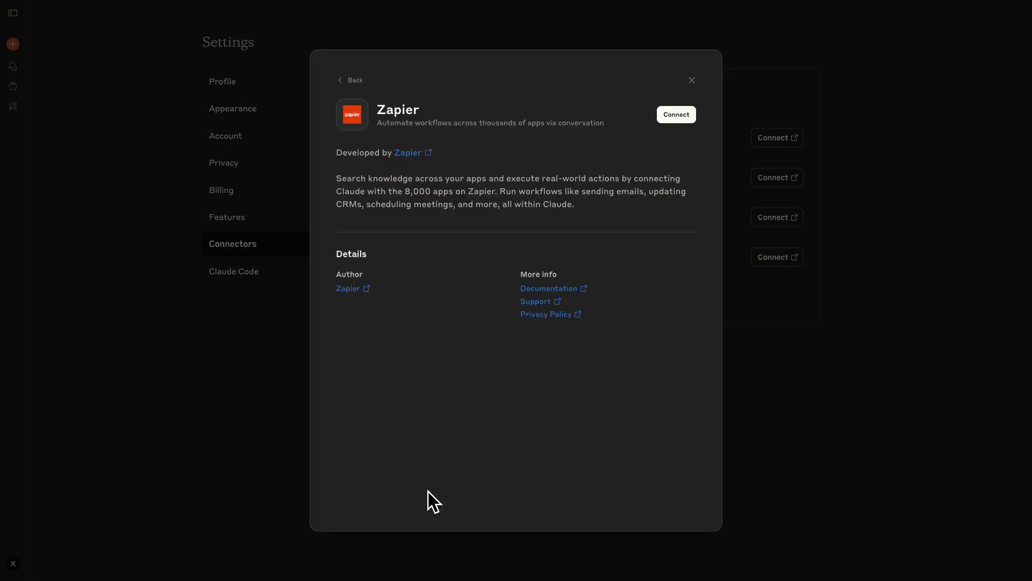
pyautogui.click(679, 116)
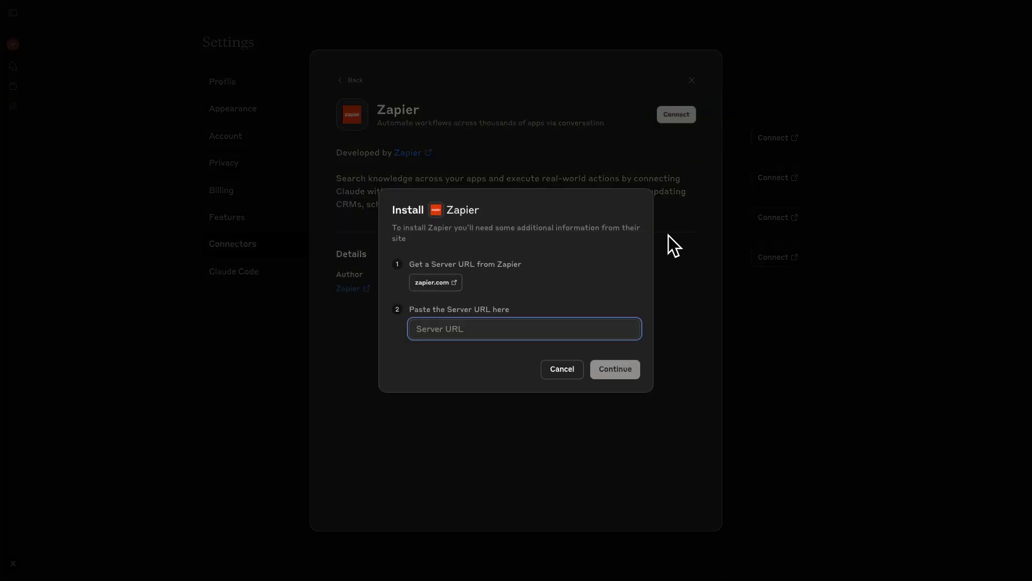
pyautogui.hotkey('ctrl', 'v')
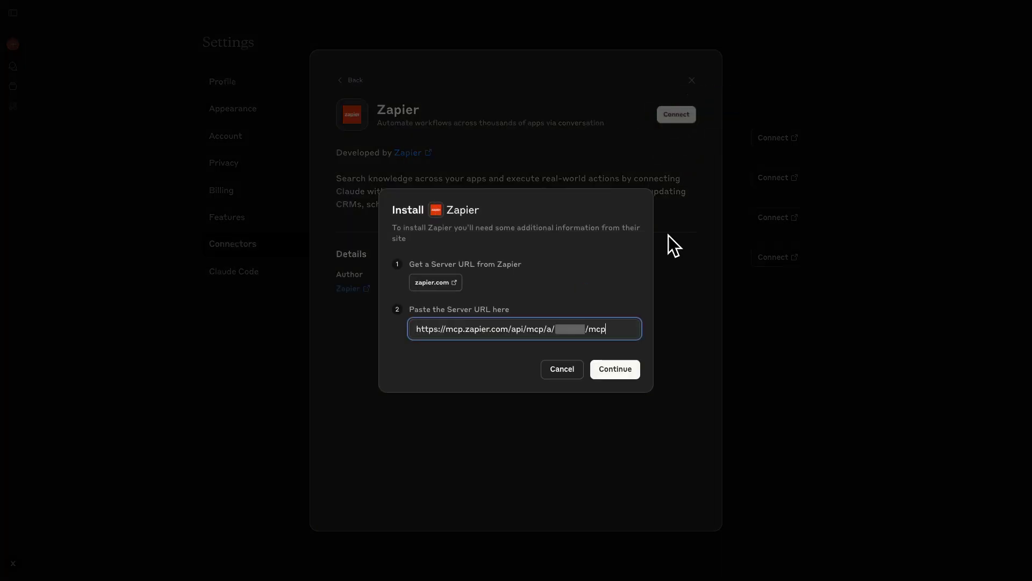
pyautogui.click(622, 370)
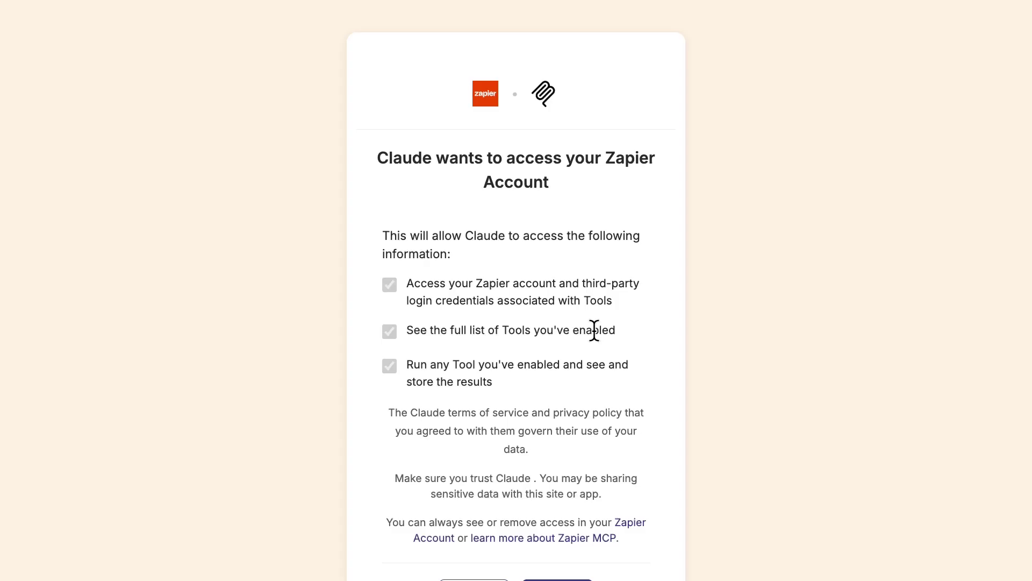
pyautogui.scroll(-3, 597, 331)
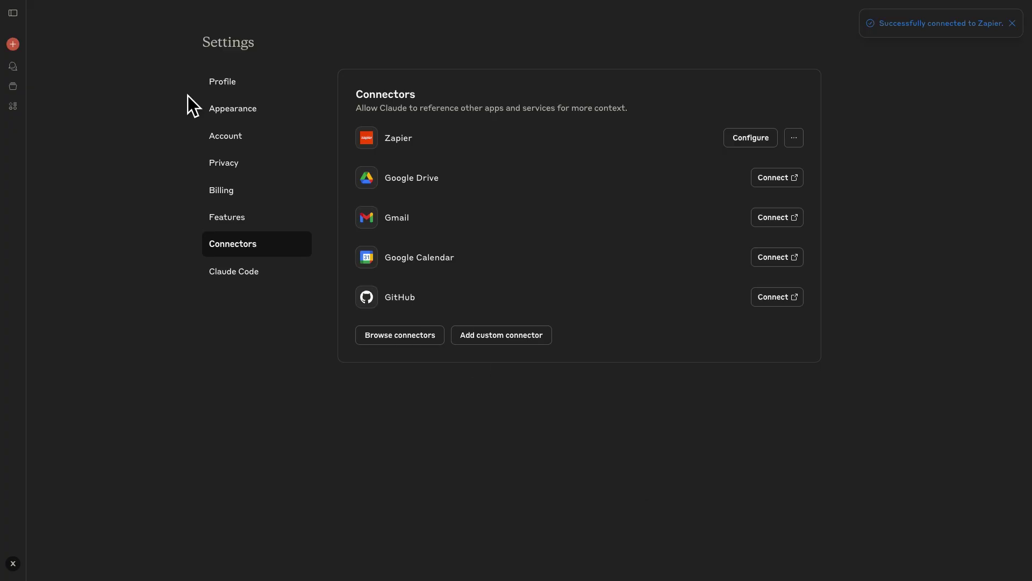
# In a new chat, confirm the Zapier tools are enabled and begin typing the calendar-summary request
pyautogui.click(12, 45)
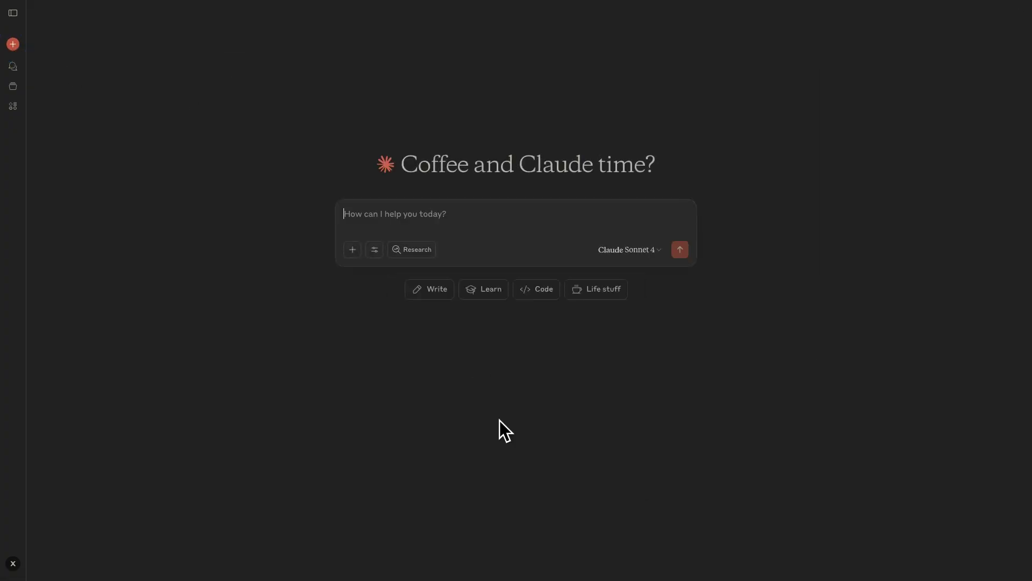
pyautogui.click(377, 251)
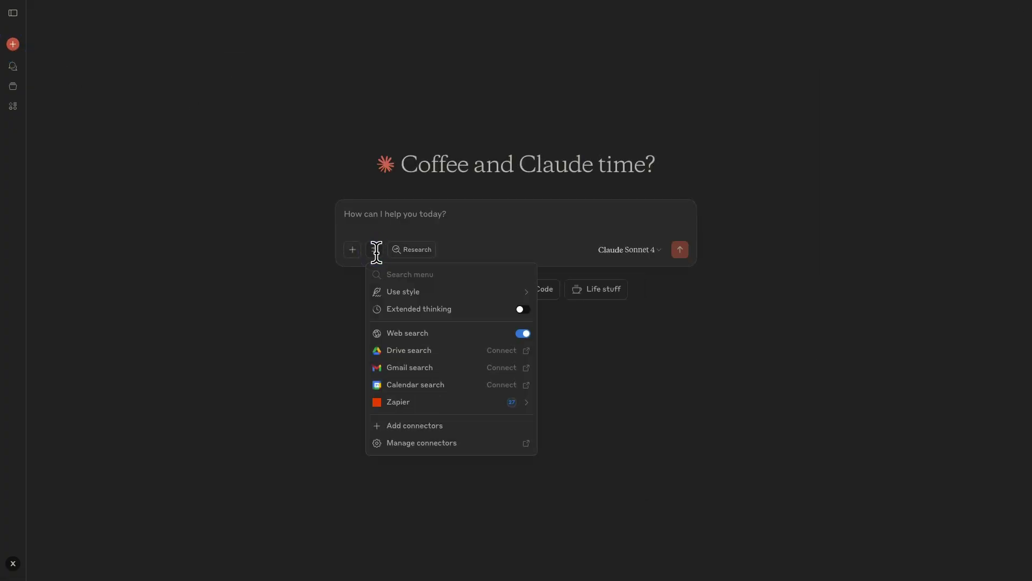
pyautogui.click(493, 402)
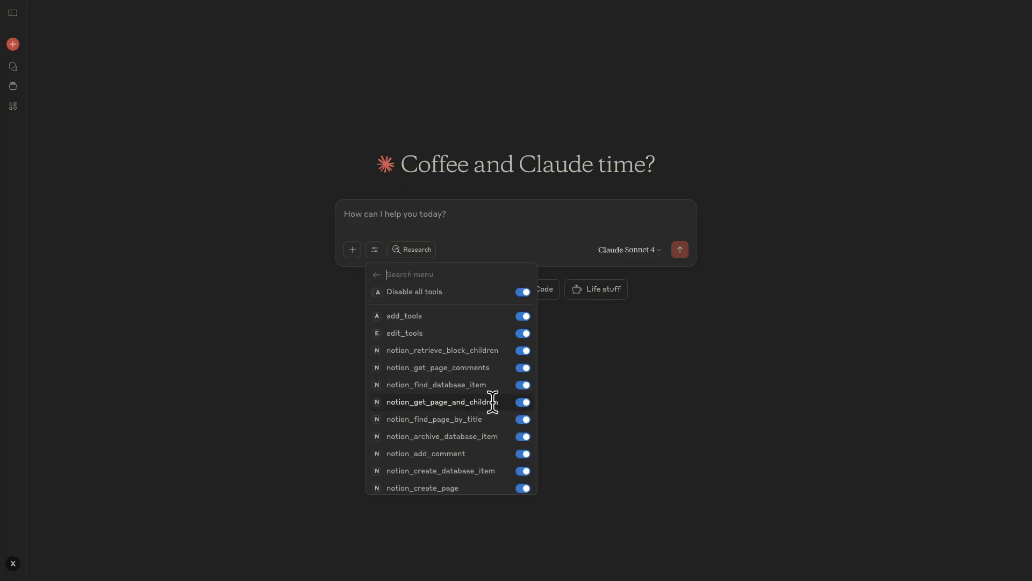
pyautogui.scroll(-4, 493, 402)
pyautogui.scroll(-2, 492, 402)
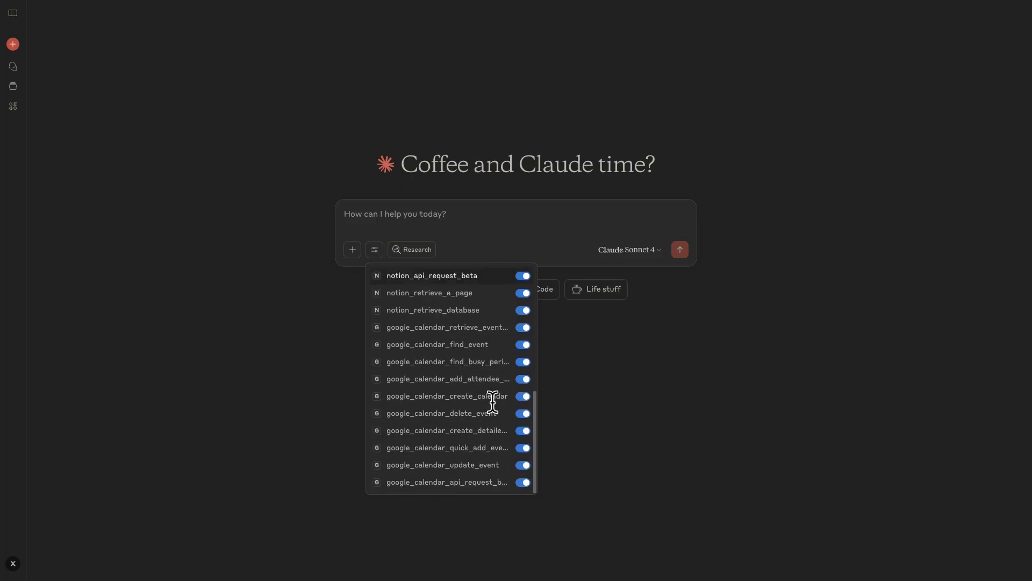
pyautogui.scroll(6, 492, 402)
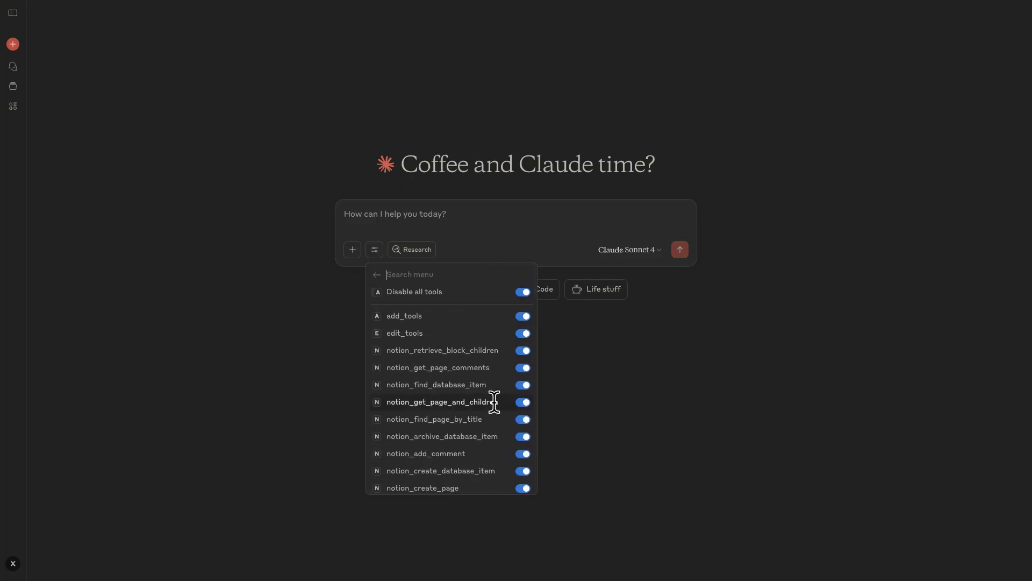
pyautogui.click(441, 215)
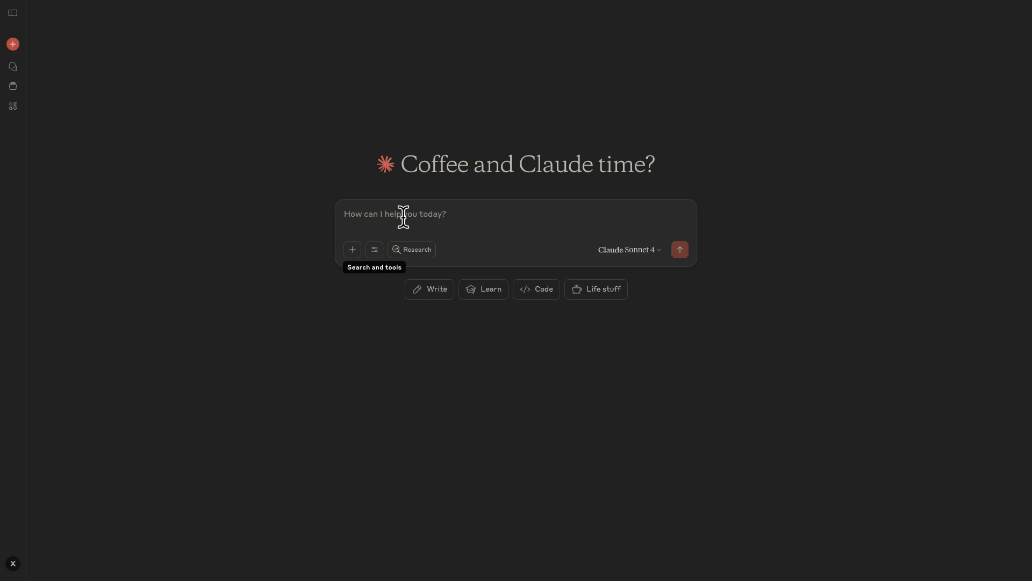
pyautogui.write('Give me a summary of the events I have in Google Calendar for the rest of this week.')
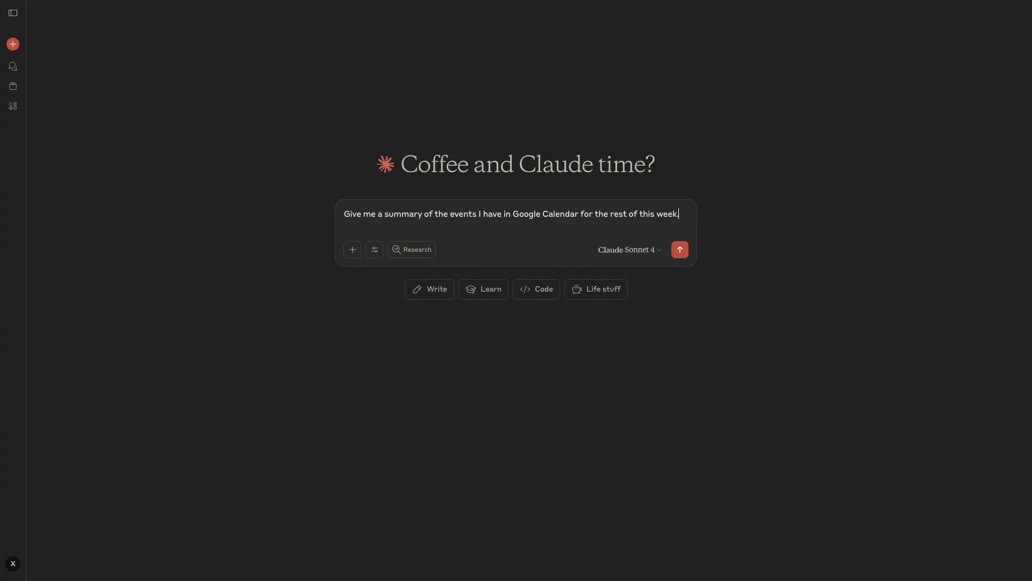
# Send the prompt asking for a summary of this week's remaining calendar events
pyautogui.press('Return')
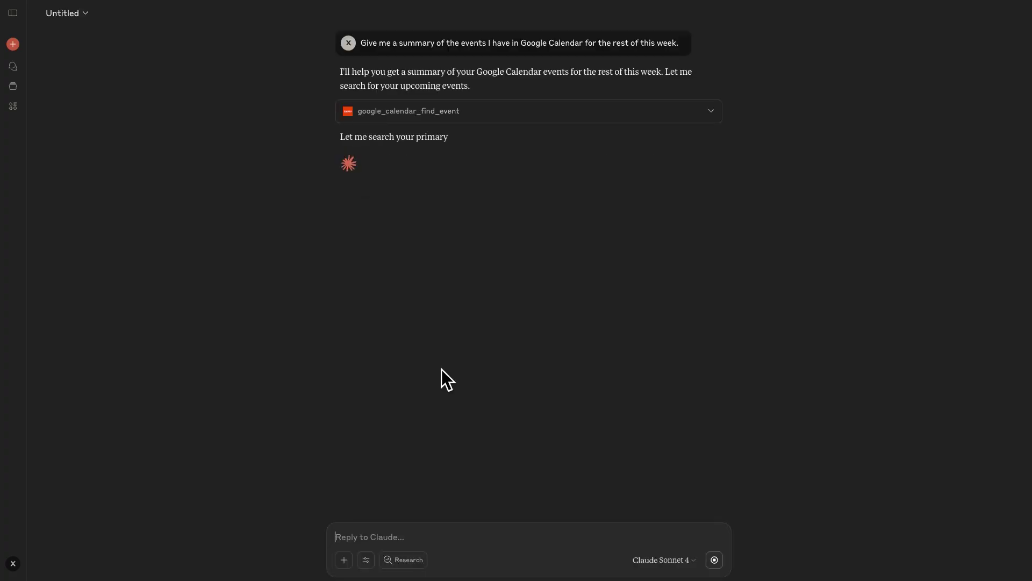